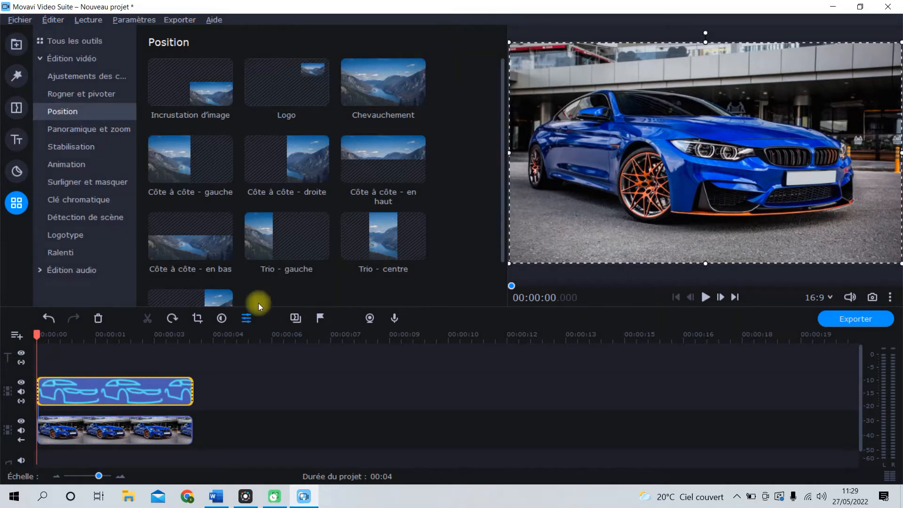
Step: Apply the Chevauchement position to the neon outline clip and detach the preview player into a maximized window
click(371, 78)
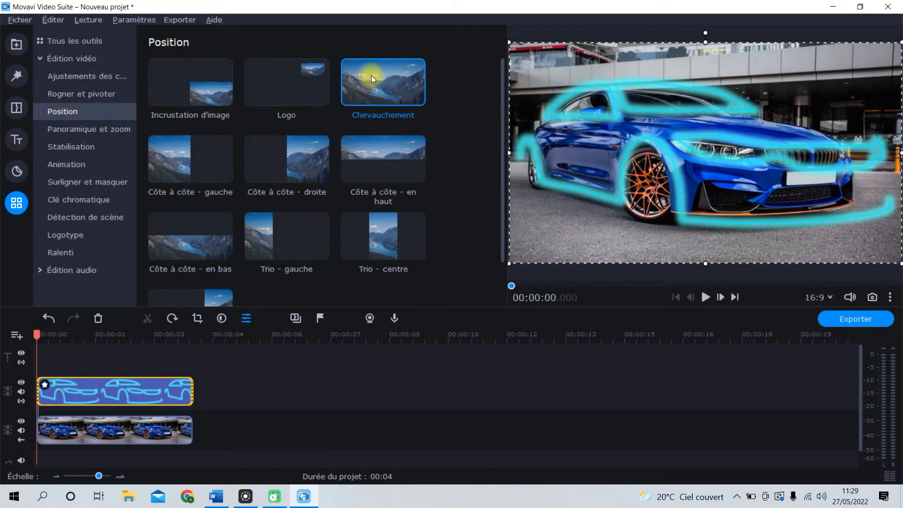
click(891, 298)
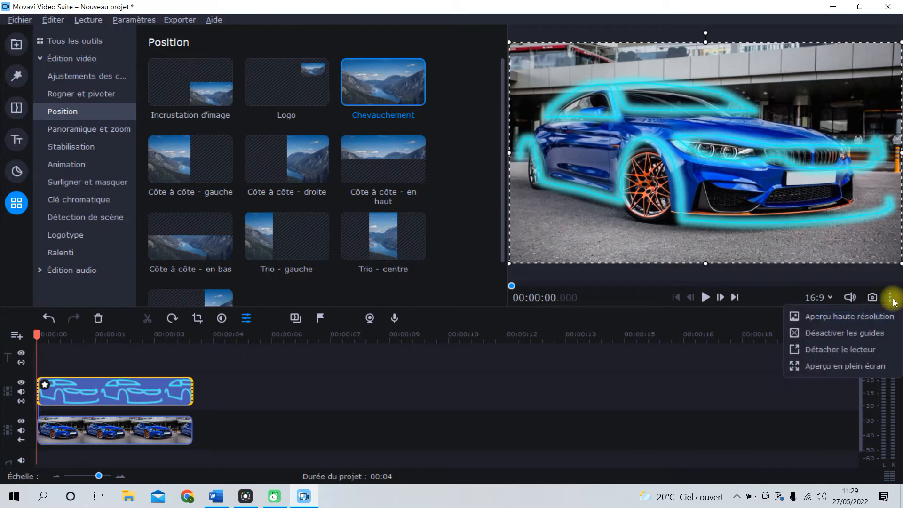
click(874, 349)
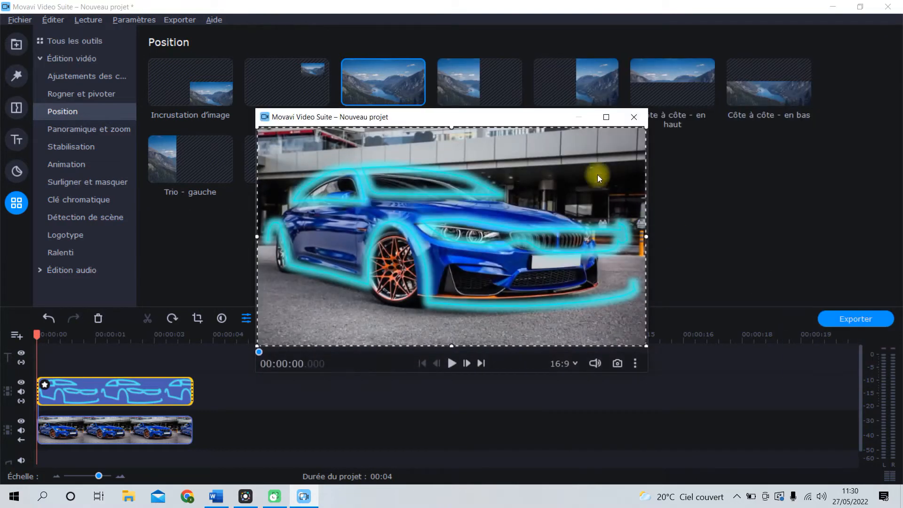
click(605, 118)
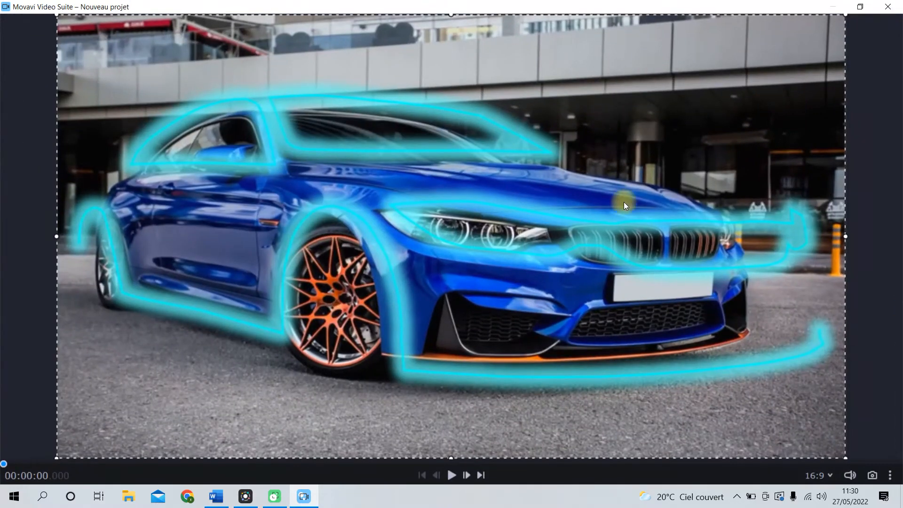
Step: Scale down and reposition the neon outline overlay so it follows the car's contours, and close the detached player
drag(846, 457, 787, 436)
drag(474, 303, 478, 314)
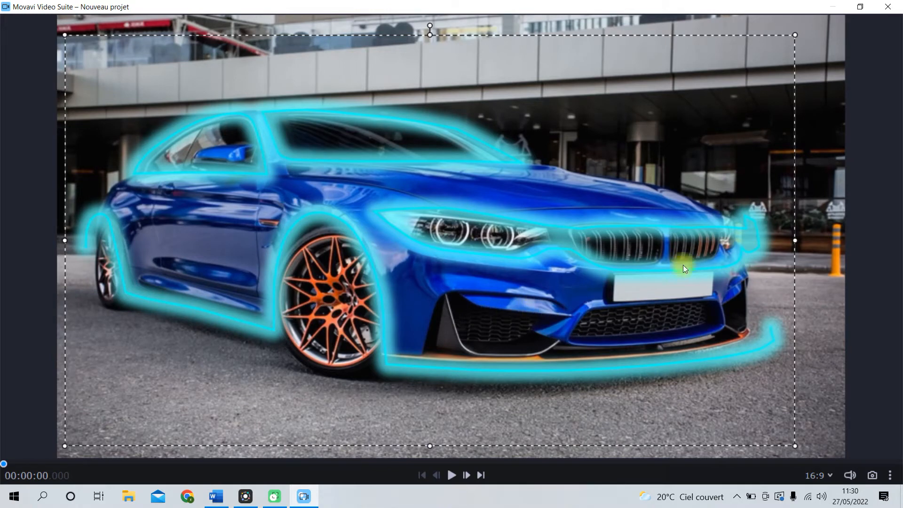
drag(789, 429, 756, 426)
drag(616, 319, 631, 325)
drag(773, 42, 767, 42)
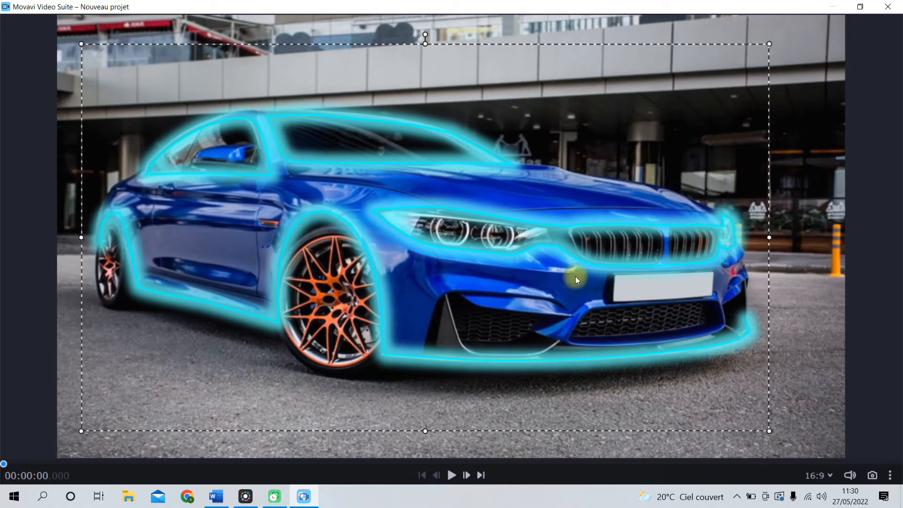
drag(563, 283, 566, 279)
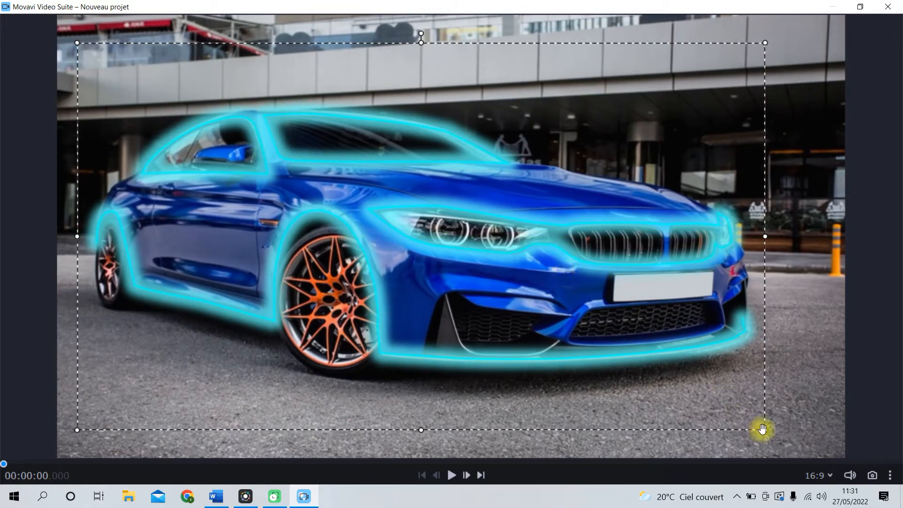
drag(766, 430, 769, 432)
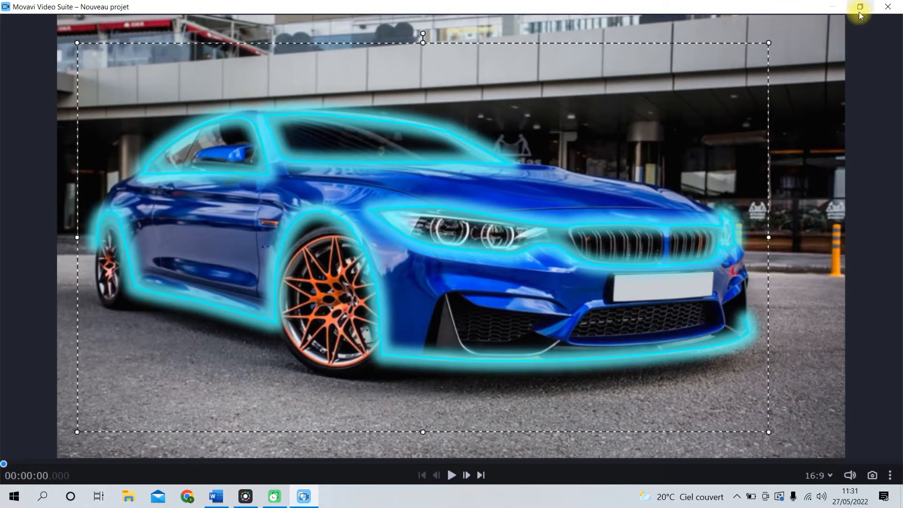
click(886, 8)
click(417, 409)
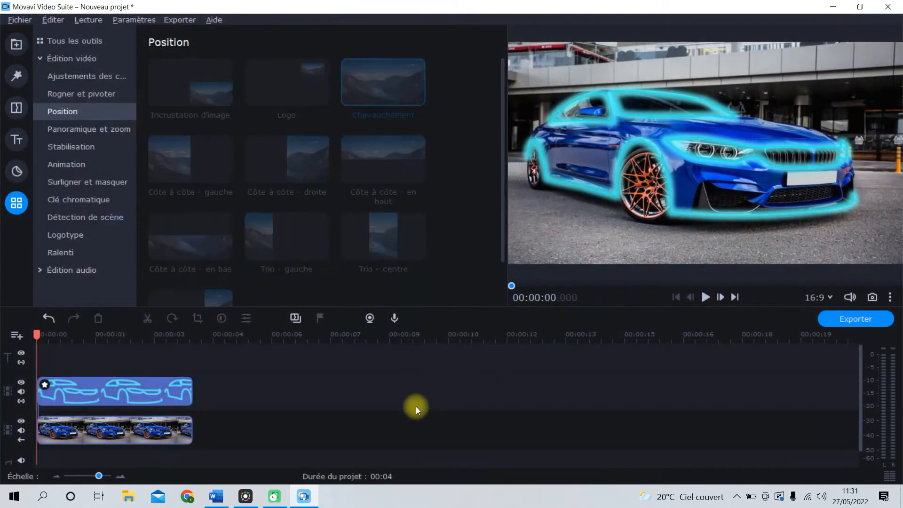
Step: Find the Effacement → transition among all transitions and add it to the start of the neon outline clip
click(143, 385)
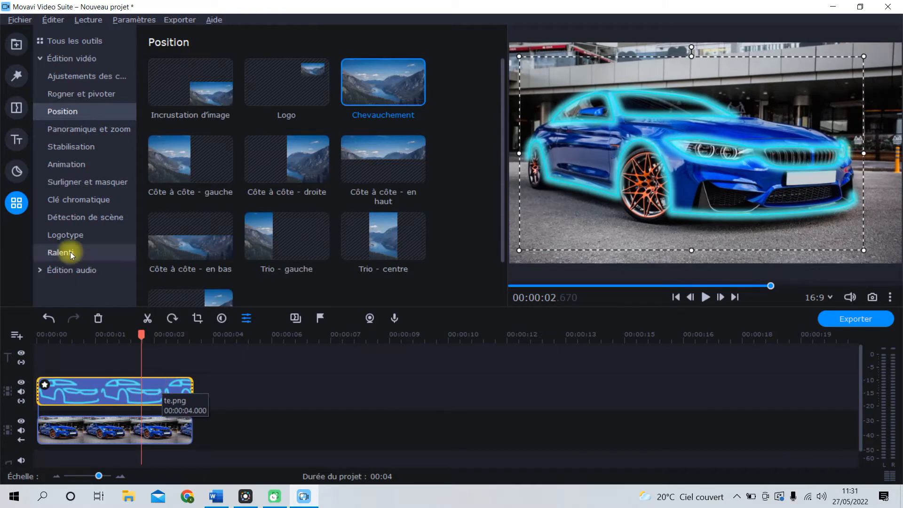
click(17, 109)
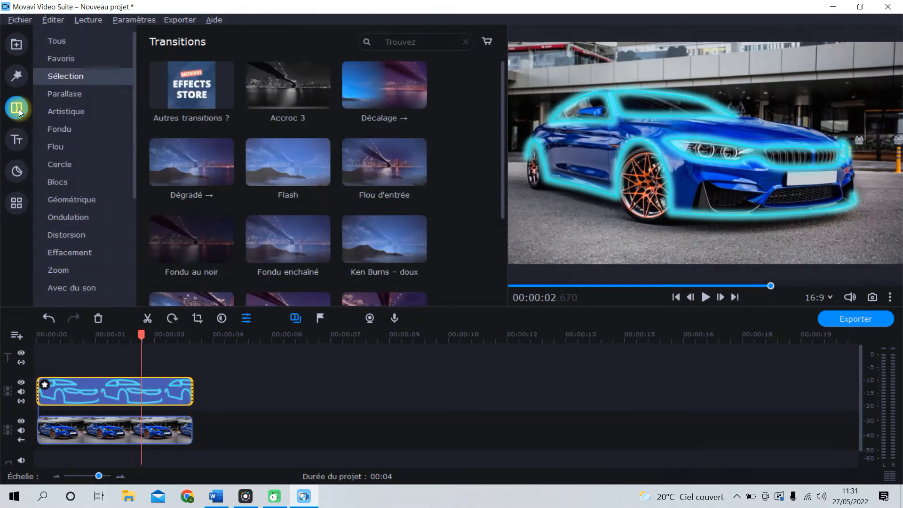
click(57, 41)
scroll(359, 198, down, 5)
scroll(359, 198, down, 8)
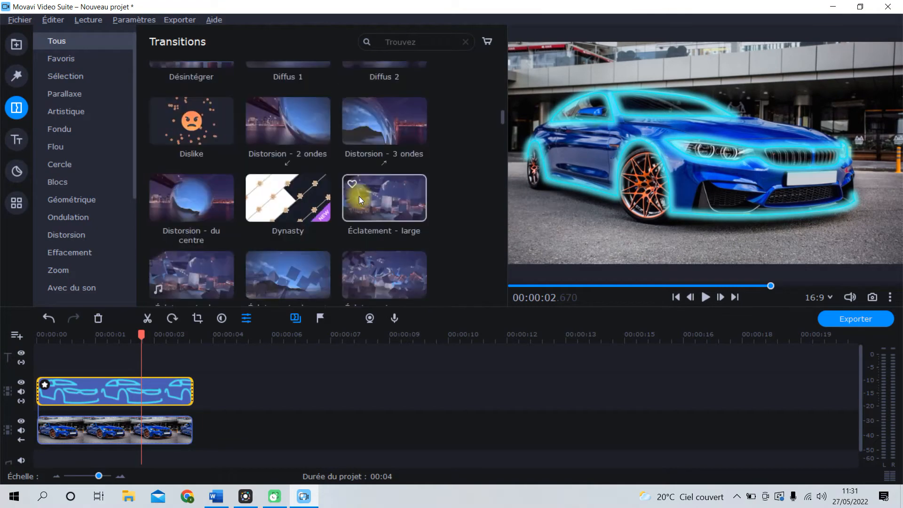
scroll(359, 196, down, 3)
click(381, 142)
drag(382, 142, 137, 401)
Step: Lengthen the outline clip's opening transition to about 2.5 seconds and play the result
click(69, 402)
click(42, 393)
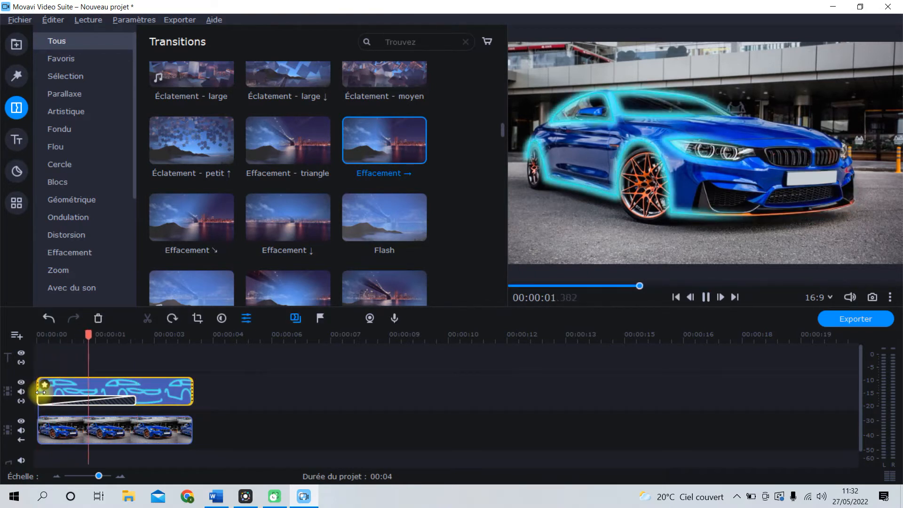
key(space)
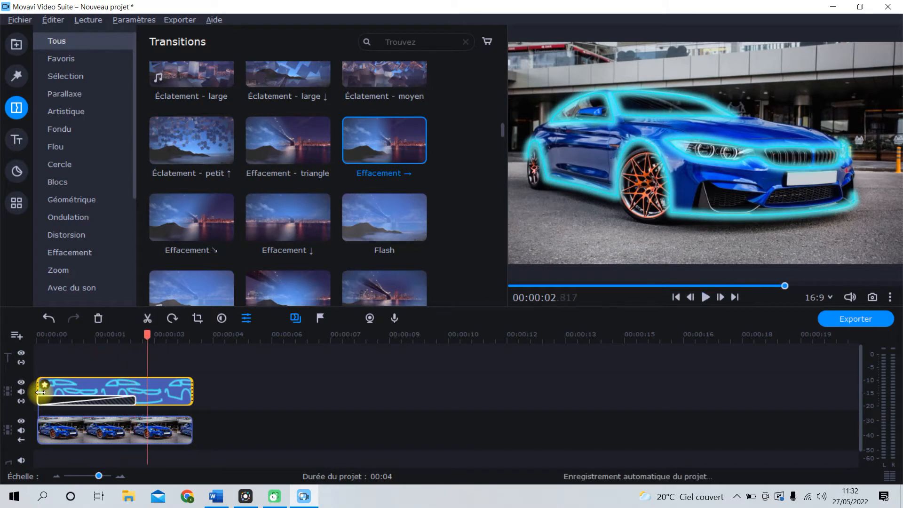
Step: Add another video track and place 1.jpg on it above the neon outline clip
click(21, 336)
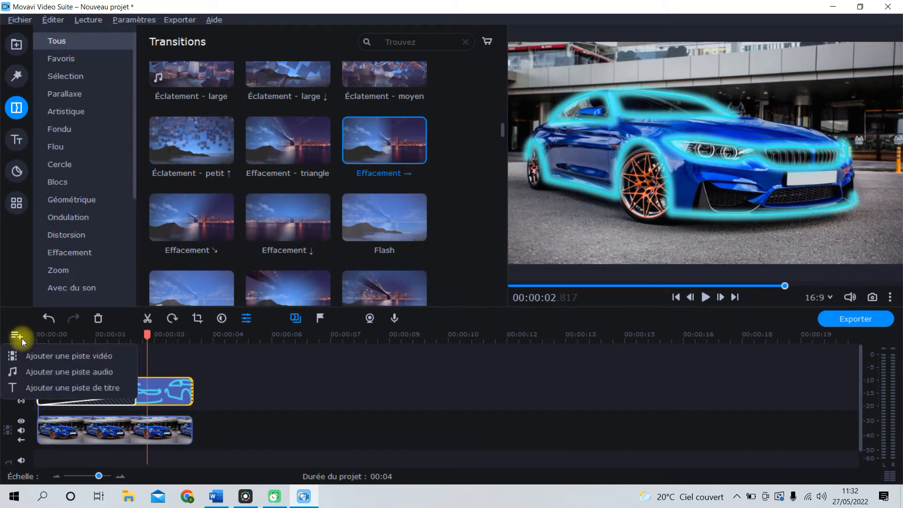
click(43, 357)
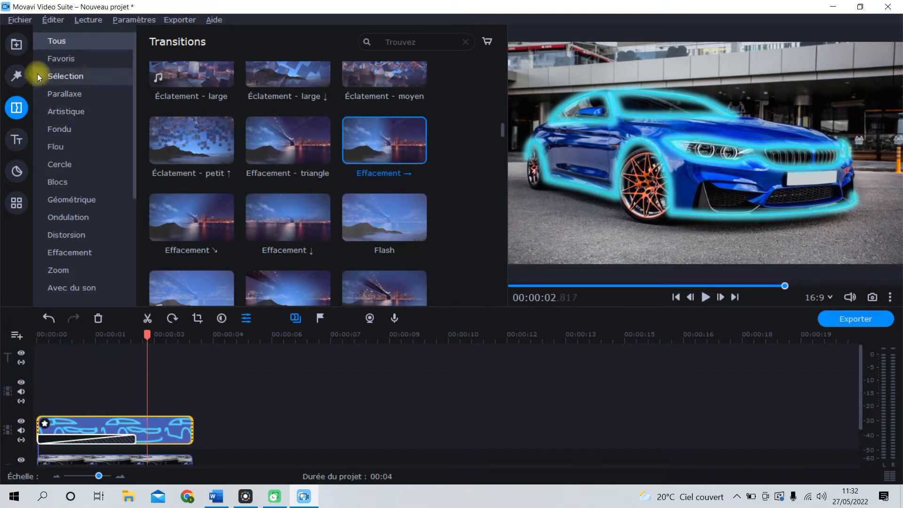
click(17, 47)
click(181, 87)
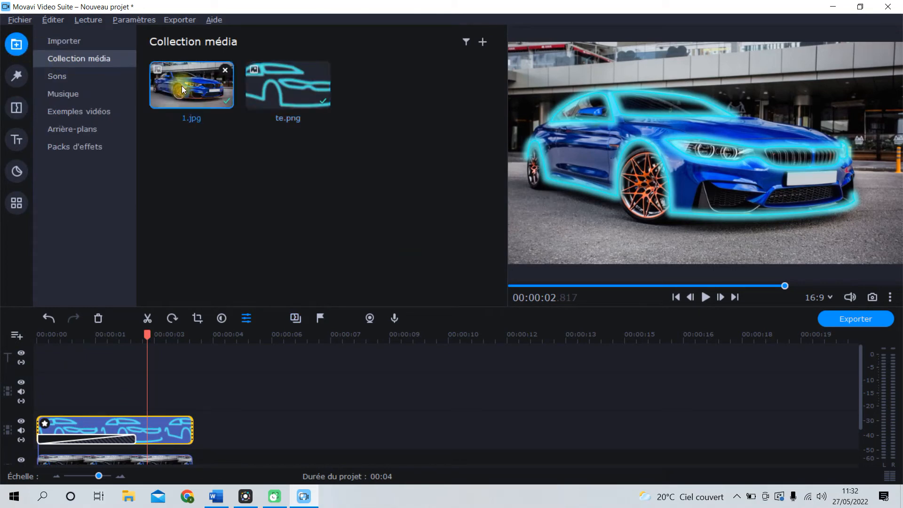
drag(182, 87, 89, 386)
Step: Apply the Chevauchement position to the upper car image and shift its clip to start at about 0.9 seconds
click(359, 98)
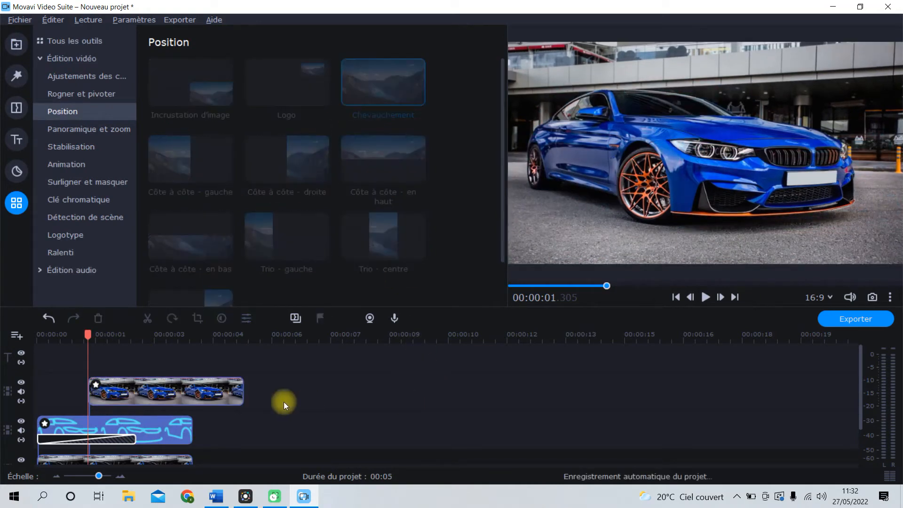
click(185, 396)
drag(165, 392, 147, 395)
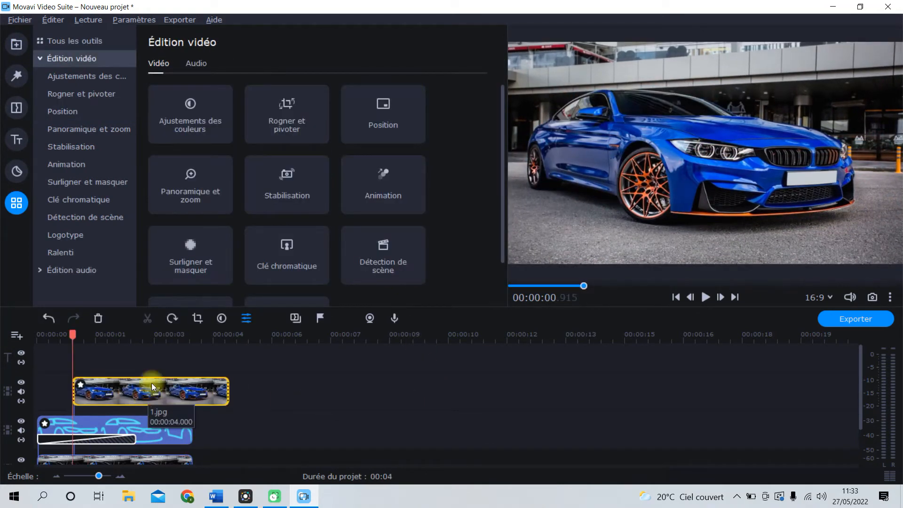
Step: Add the Effacement → transition to the start of the upper car image clip
click(19, 75)
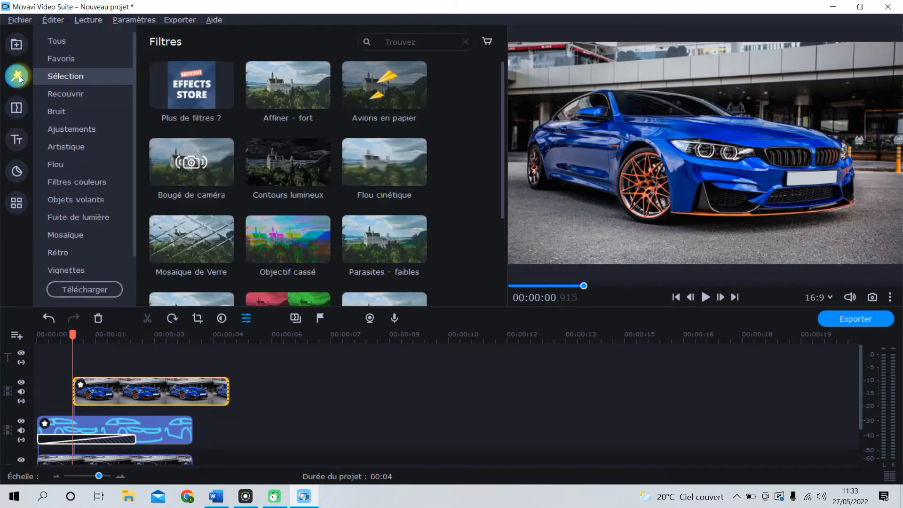
click(19, 118)
drag(410, 146, 116, 379)
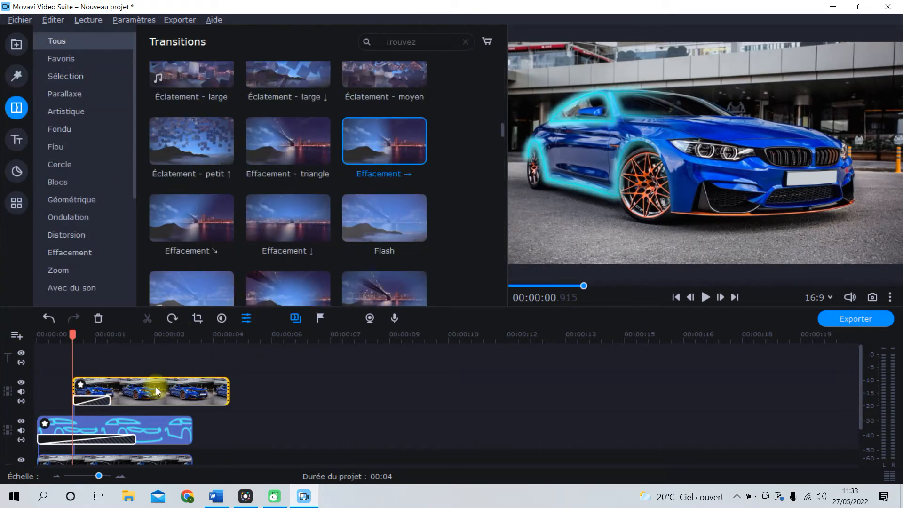
Step: Set the upper car clip's transition duration to 02:560 seconds and play the animation
click(102, 439)
double_click(102, 440)
click(88, 400)
click(169, 100)
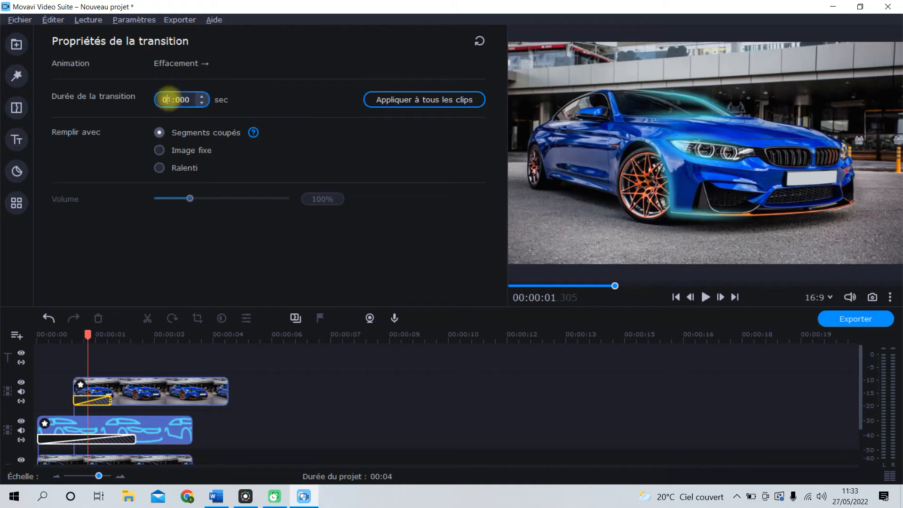
key(Up)
text(5)
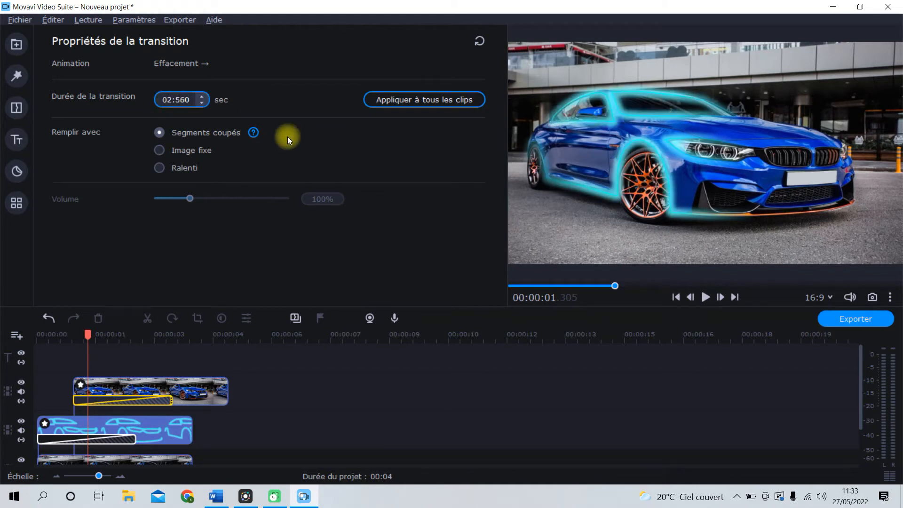
click(208, 456)
key(space)
key(space)
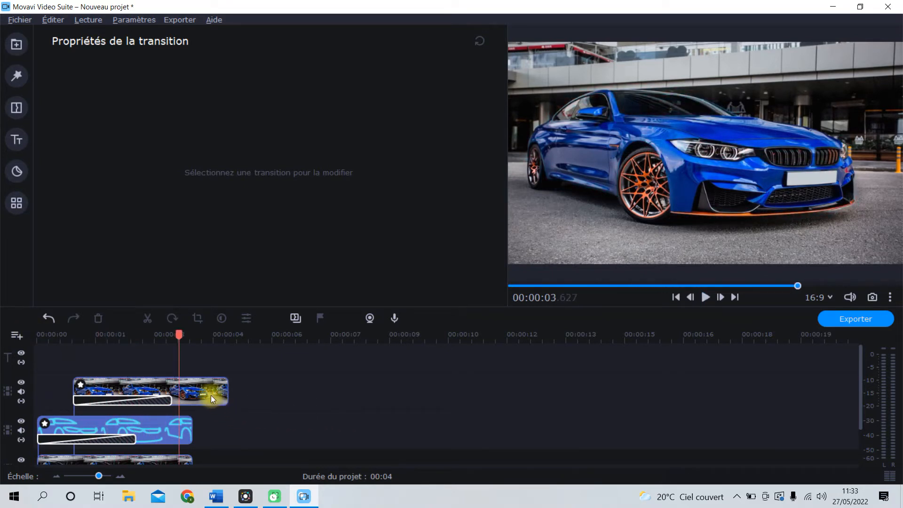
Step: Move the upper car clip to start at about 0.6 seconds and set both Effacement → transitions to about 2 seconds
drag(145, 383, 143, 380)
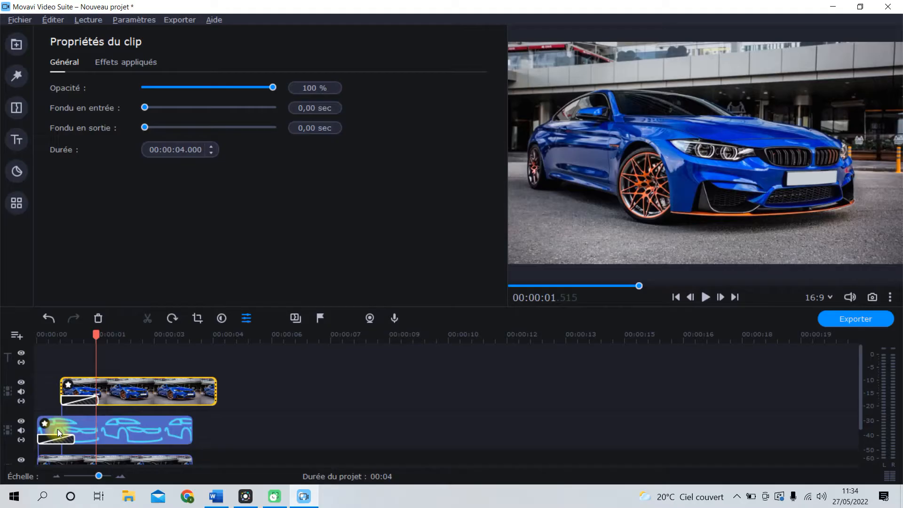
click(56, 437)
click(170, 94)
click(84, 400)
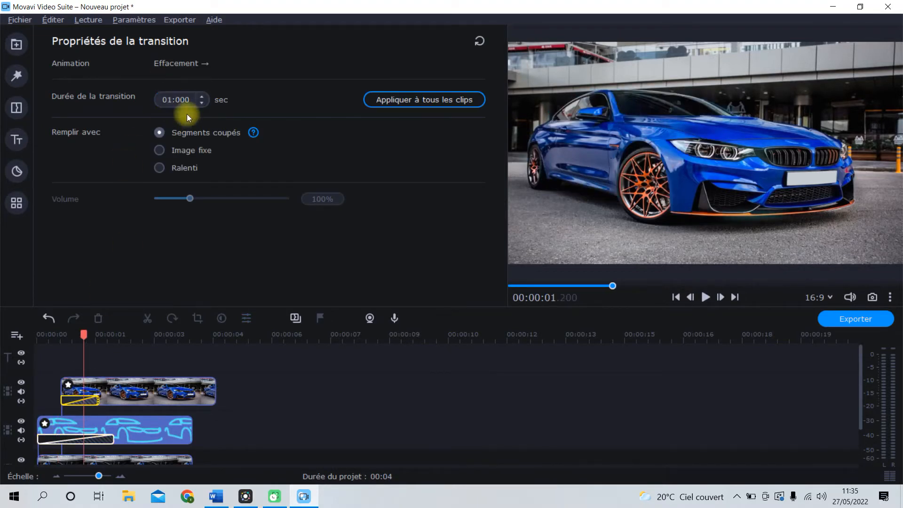
Step: Nudge the upper car clip slightly later and play the timeline from the beginning
click(100, 383)
drag(56, 335, 21, 334)
key(space)
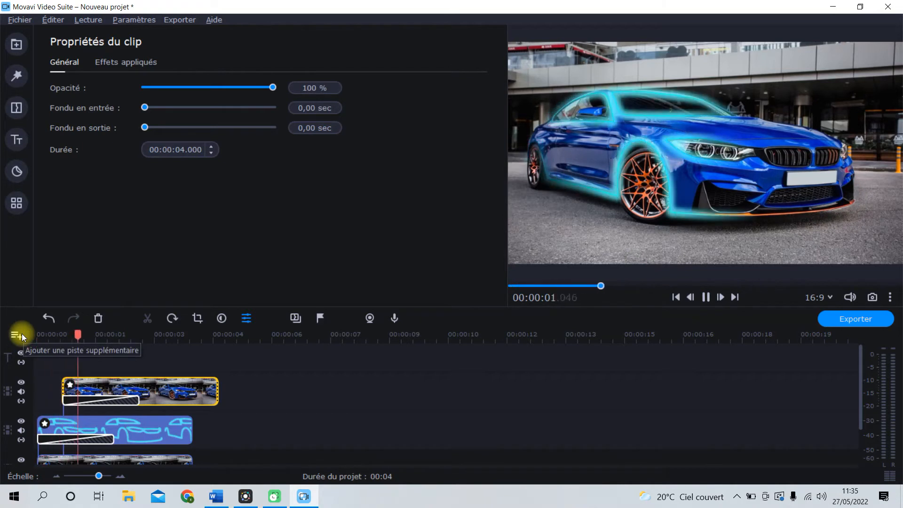
key(space)
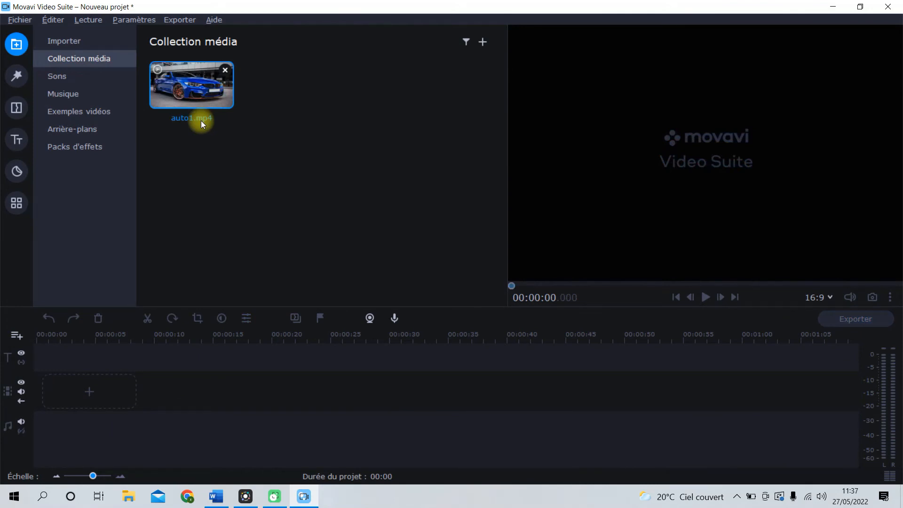
Step: Place auto1.mp4 on the video track of the empty project and delete its audio
drag(202, 121, 86, 385)
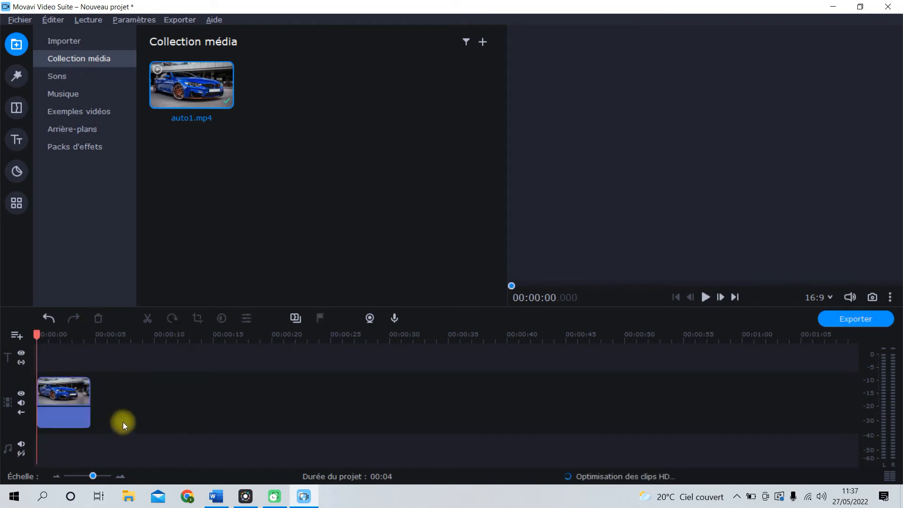
click(62, 417)
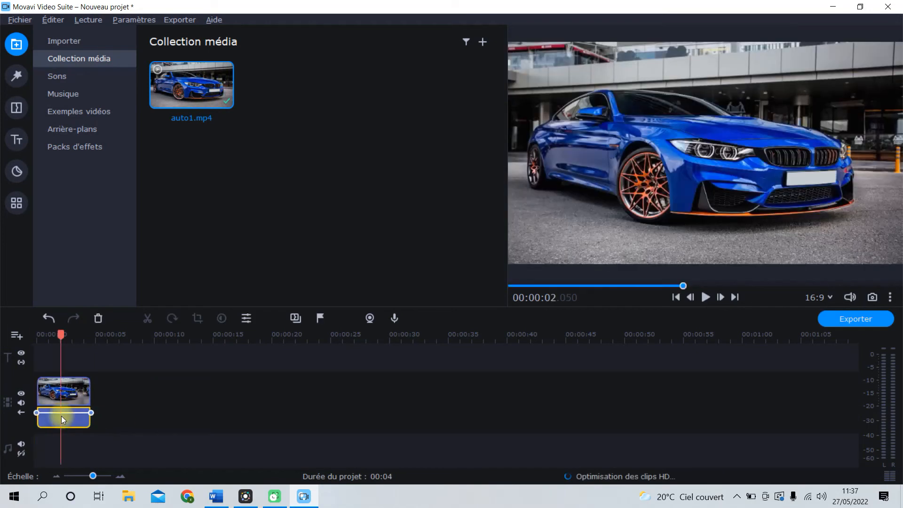
click(142, 413)
Step: Split the auto1.mp4 clip at 00:00:02.563, where the neon sweep has ended, and delete the part after the cut
click(56, 392)
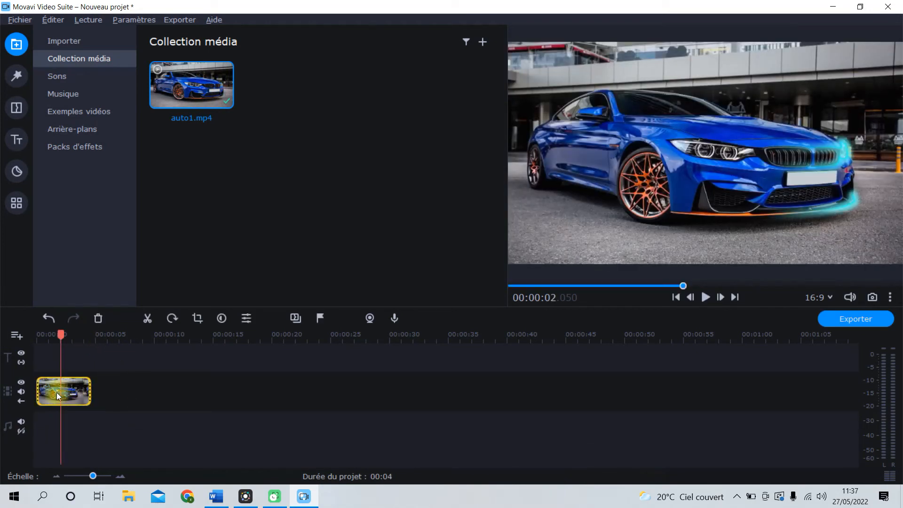
key(space)
key(space)
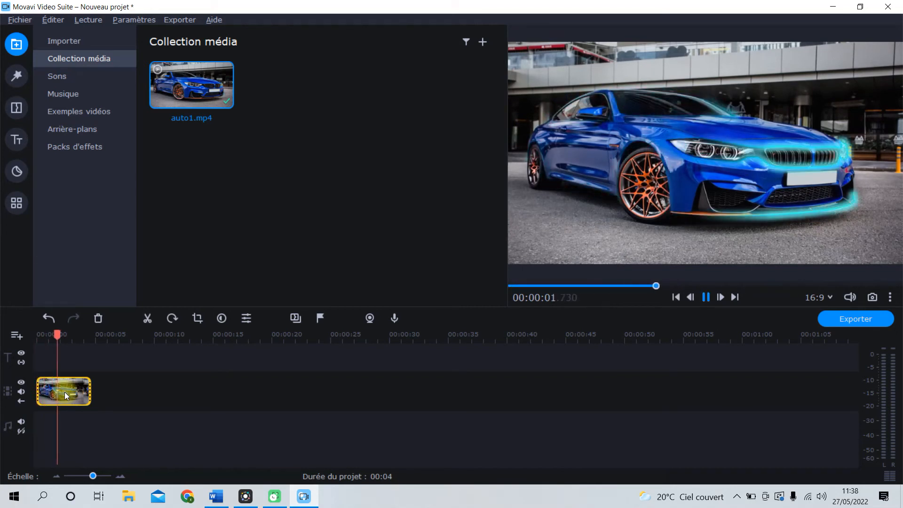
key(space)
key(space)
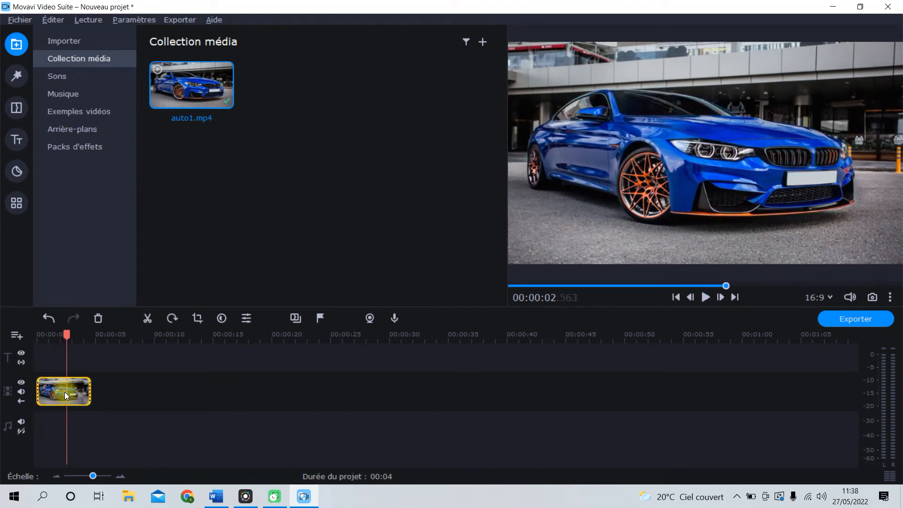
click(145, 318)
click(84, 390)
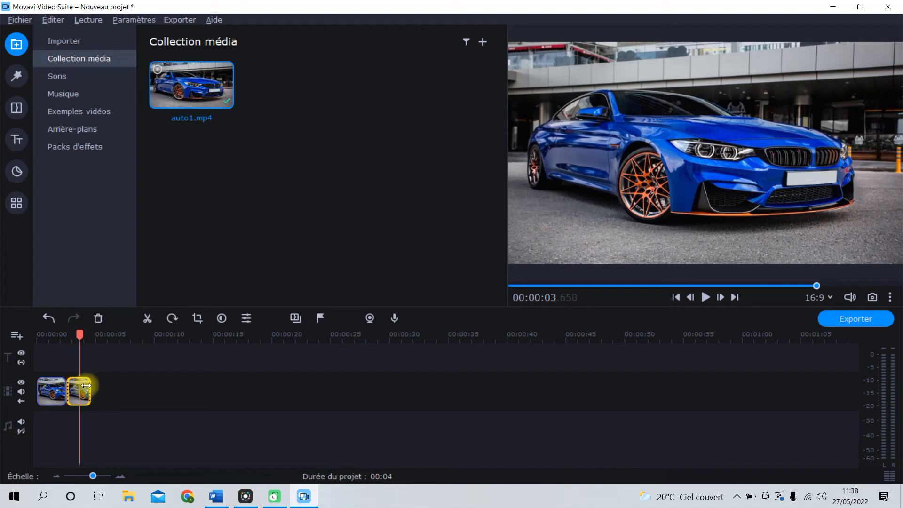
key(Delete)
click(121, 477)
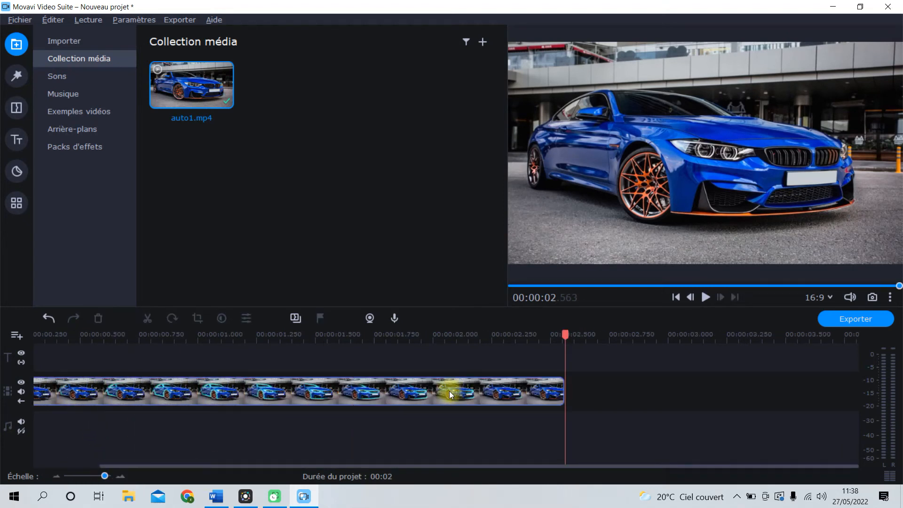
Step: Split the auto1.mp4 clip at 00:00:02.399 and delete the part after the cut
click(422, 392)
key(space)
key(space)
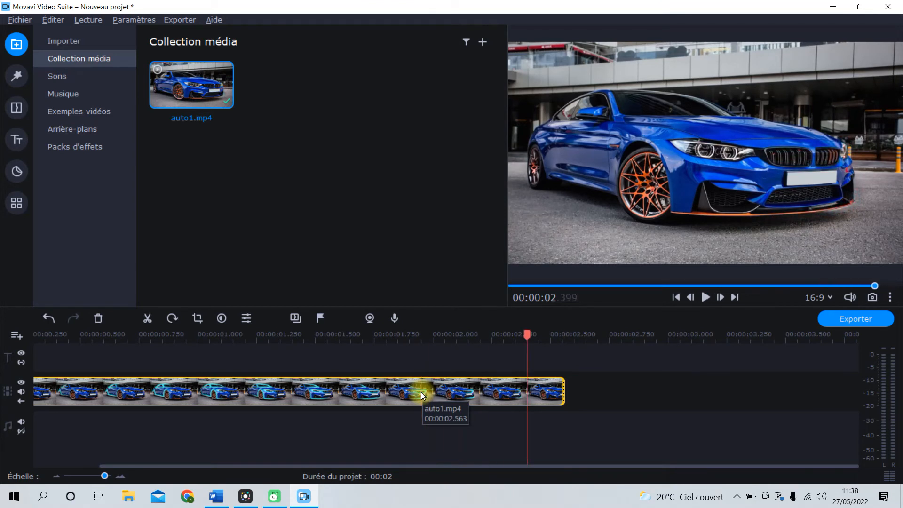
click(147, 318)
click(544, 387)
key(Delete)
Step: Duplicate the trimmed auto1.mp4 clip and place the copy directly after it on the video track
click(67, 473)
click(140, 383)
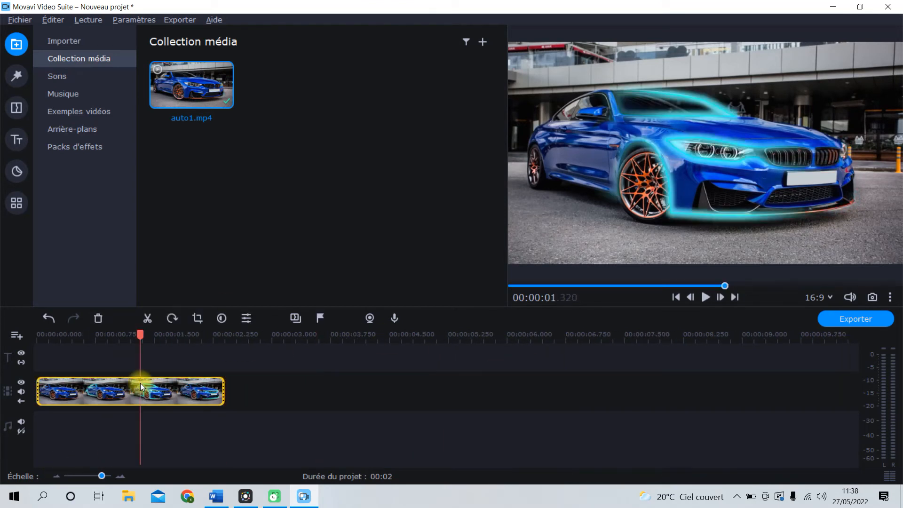
click(264, 334)
key(ctrl+v)
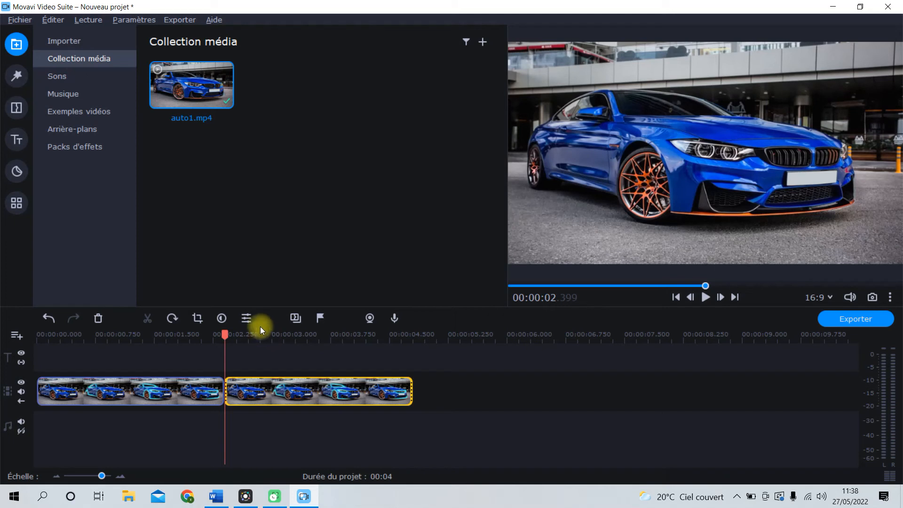
Step: Reverse the second clip with the Inverser option and play the timeline from the beginning
click(246, 319)
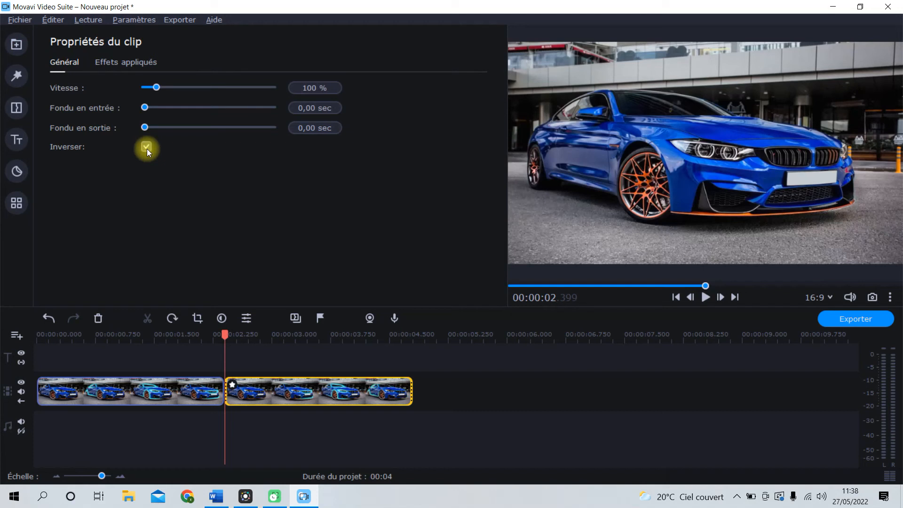
click(42, 388)
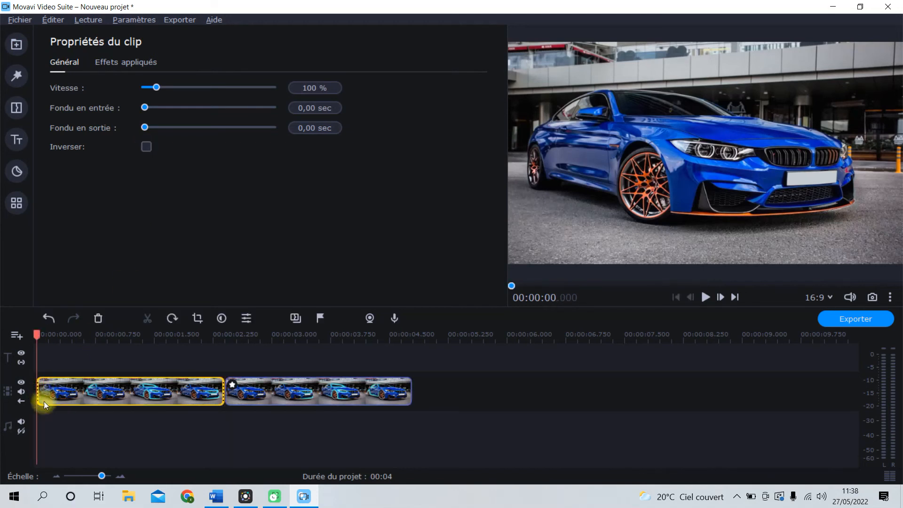
key(space)
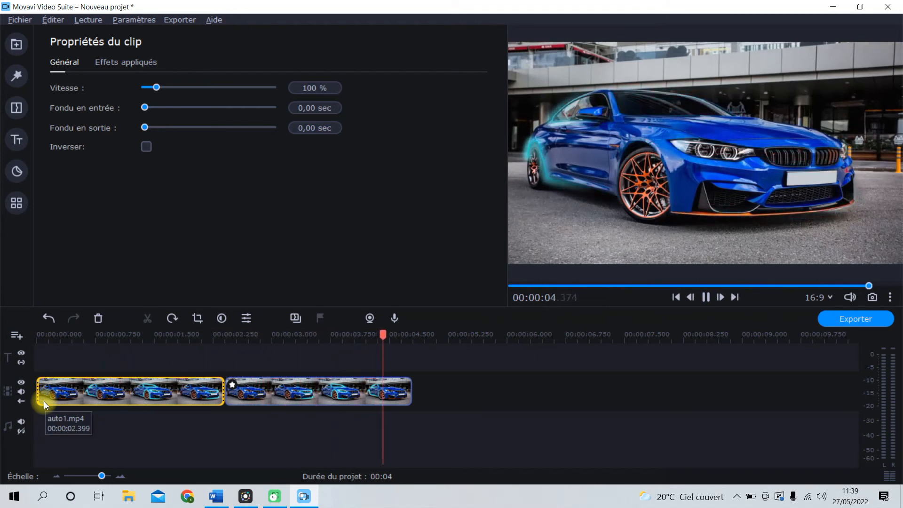
Step: Split the reversed clip at 00:00:02.535, where its neon sweep starts, and delete the short part before the cut
click(246, 396)
click(241, 394)
click(239, 394)
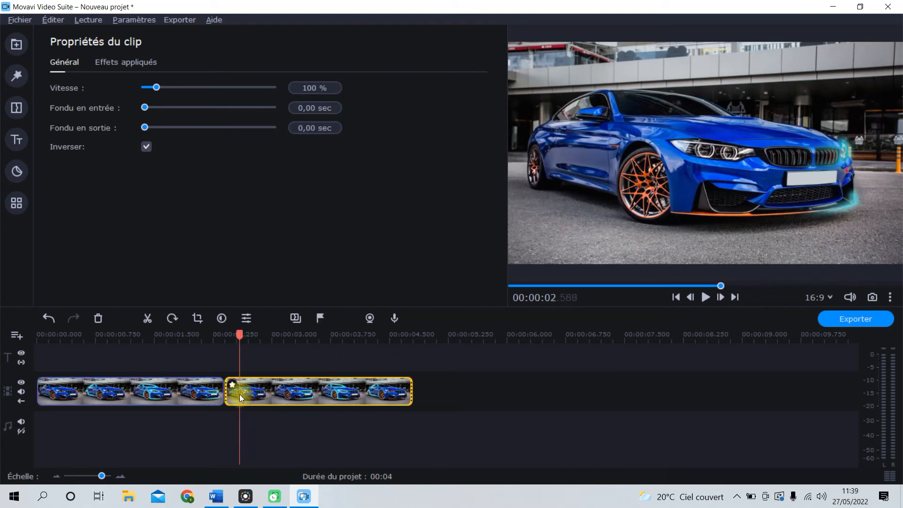
click(235, 394)
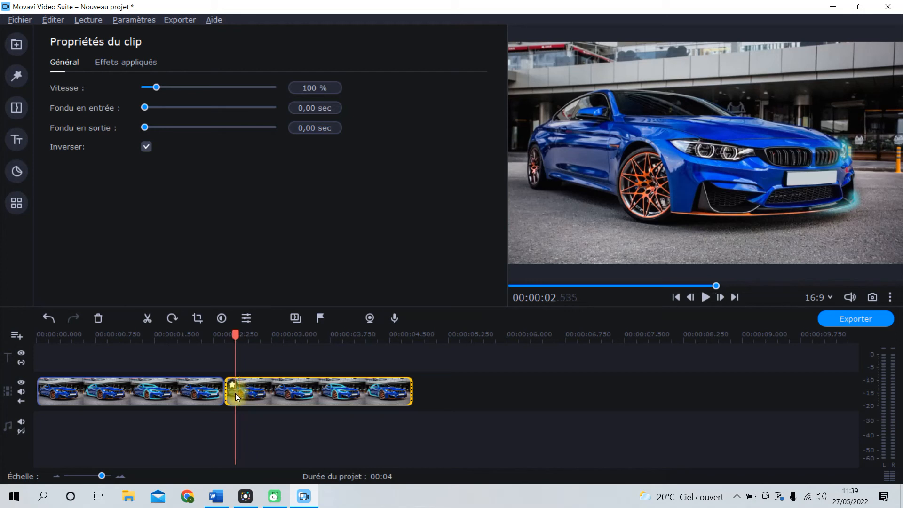
click(148, 318)
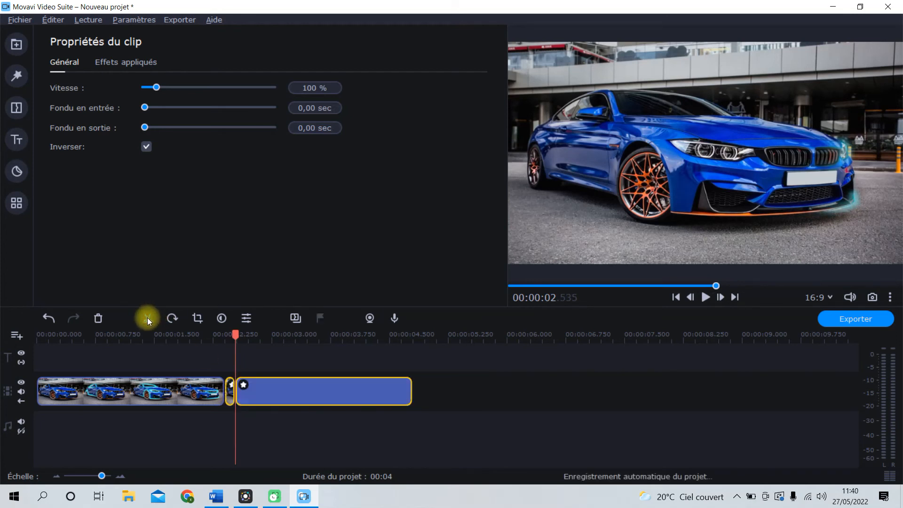
click(228, 383)
key(Delete)
Step: Split the first clip at 00:00:02.273 and delete the short part after the cut
click(217, 393)
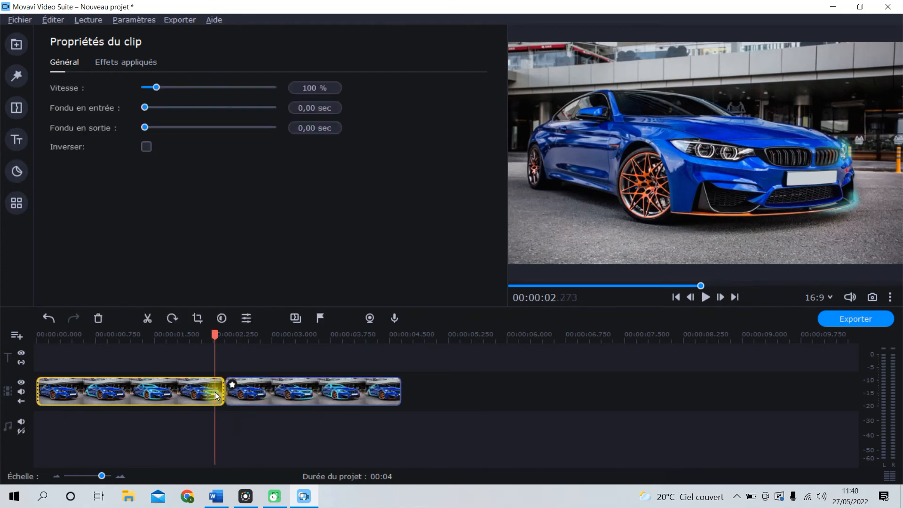
click(220, 392)
key(Delete)
Step: Play the two joined clips from the start of the timeline to check the back-and-forth neon sweep
click(66, 393)
click(37, 387)
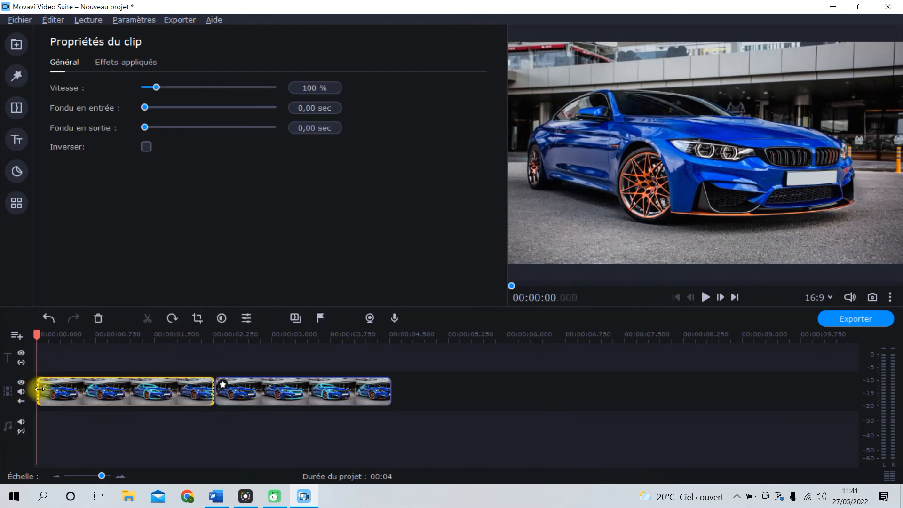
key(space)
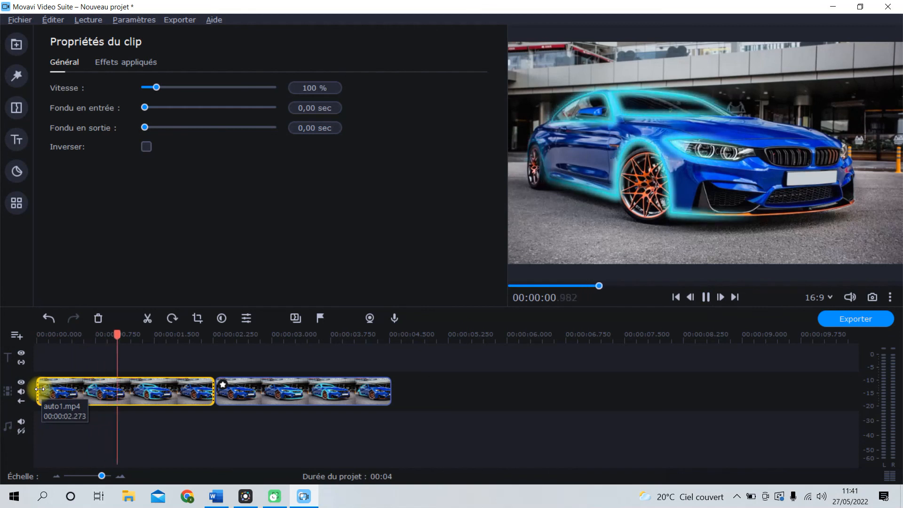